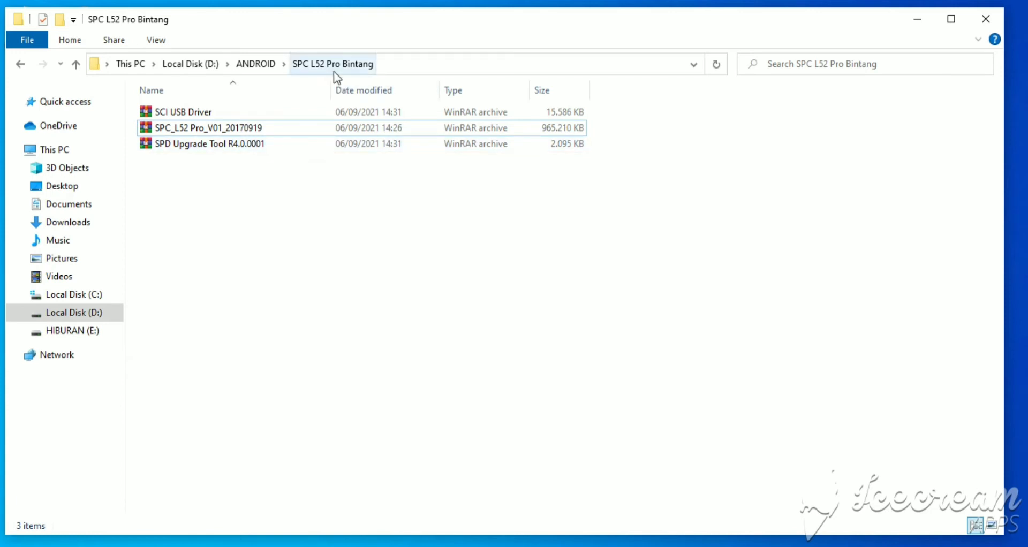
Extract the SPD Upgrade Tool R4.0.0001 archive into its own folder inside SPC L52 Pro Bintang.
{"action": "left_click", "coordinate": [353, 146]}
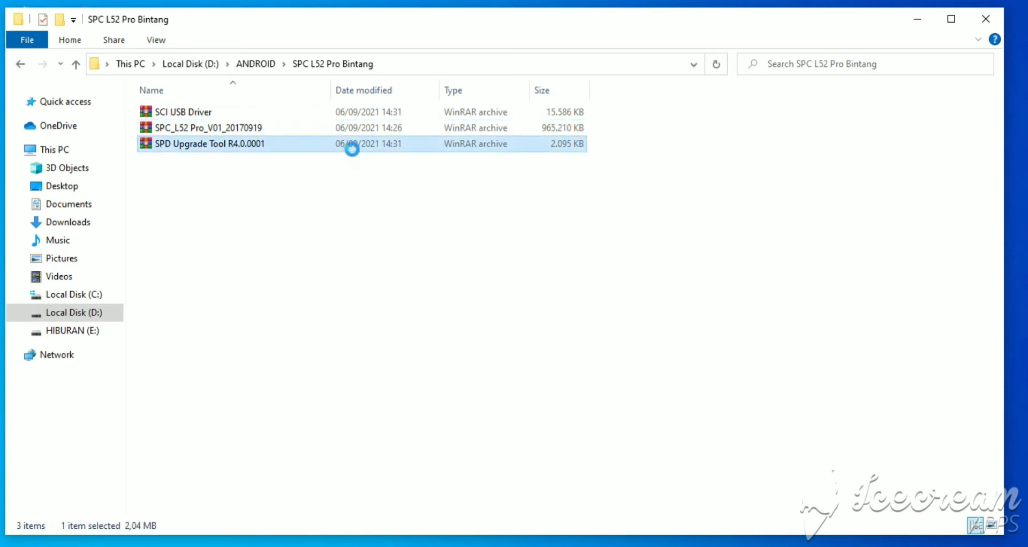
{"action": "right_click", "coordinate": [354, 151]}
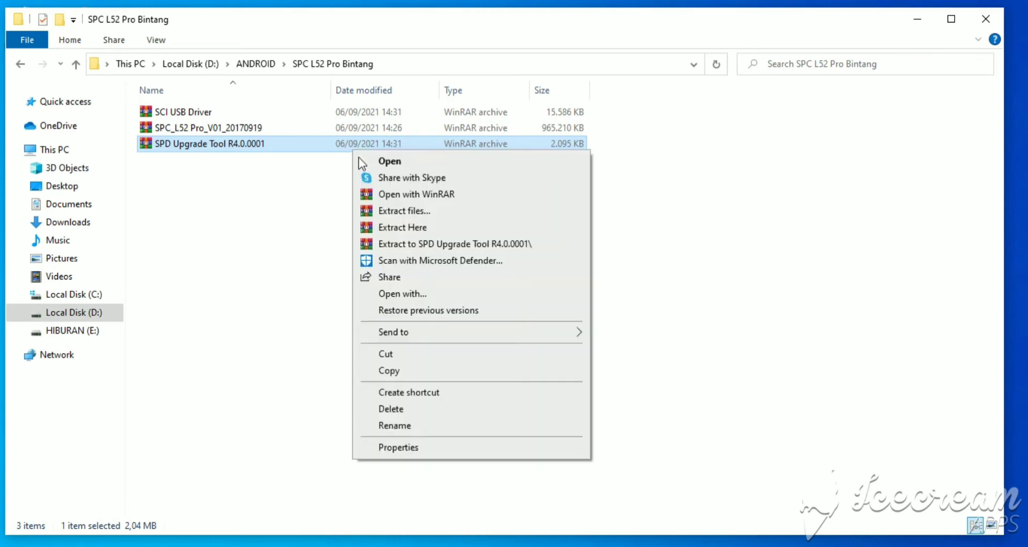
{"action": "left_click", "coordinate": [373, 211]}
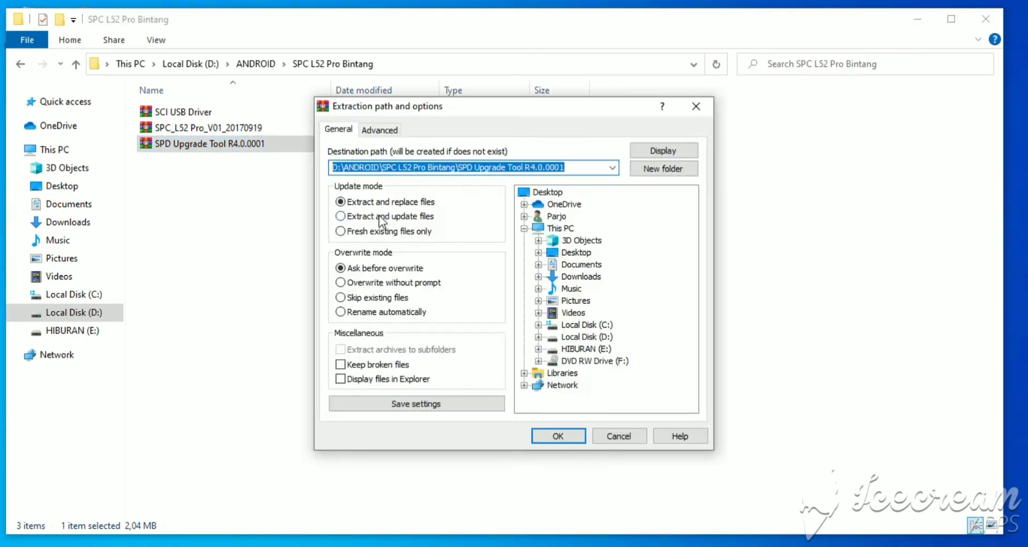
{"action": "left_click", "coordinate": [548, 438]}
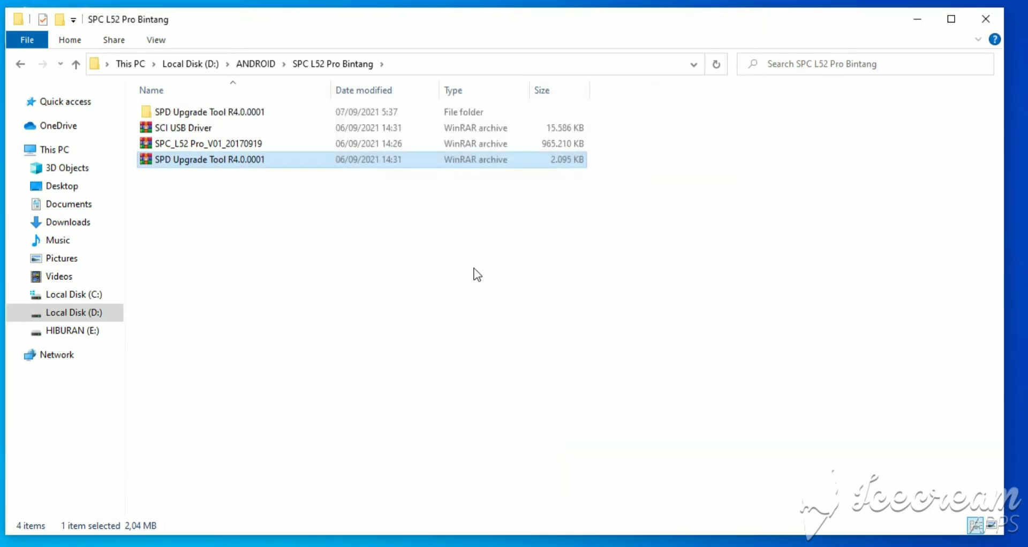
Extract the SPC_L52 Pro_V01_20170919 firmware archive into its own folder inside SPC L52 Pro Bintang.
{"action": "left_click", "coordinate": [245, 144]}
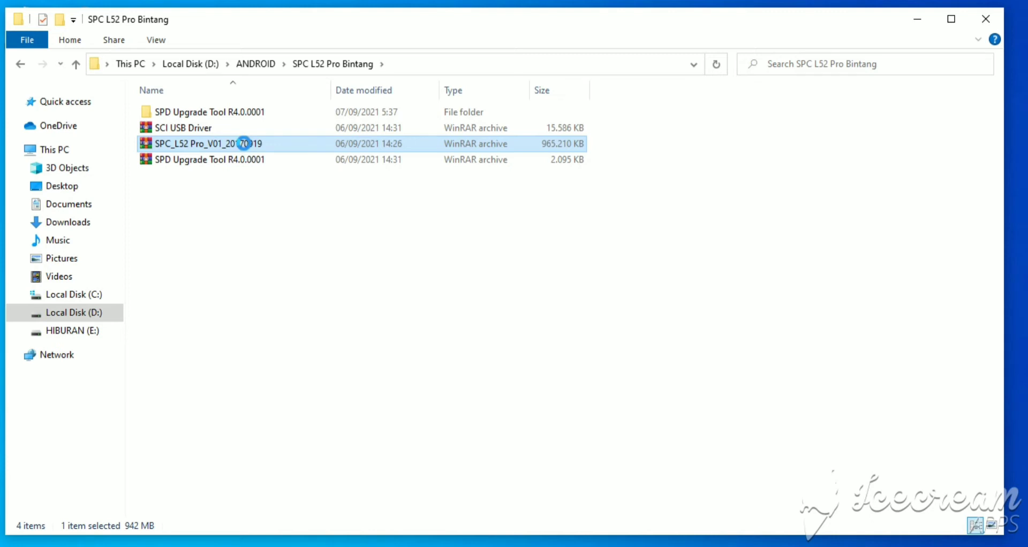
{"action": "right_click", "coordinate": [244, 143]}
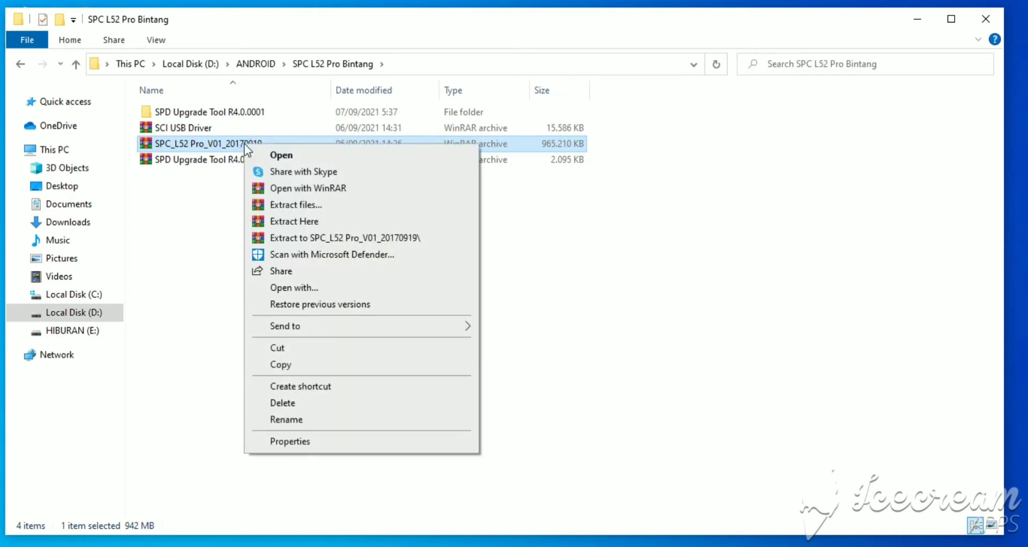
{"action": "left_click", "coordinate": [267, 207]}
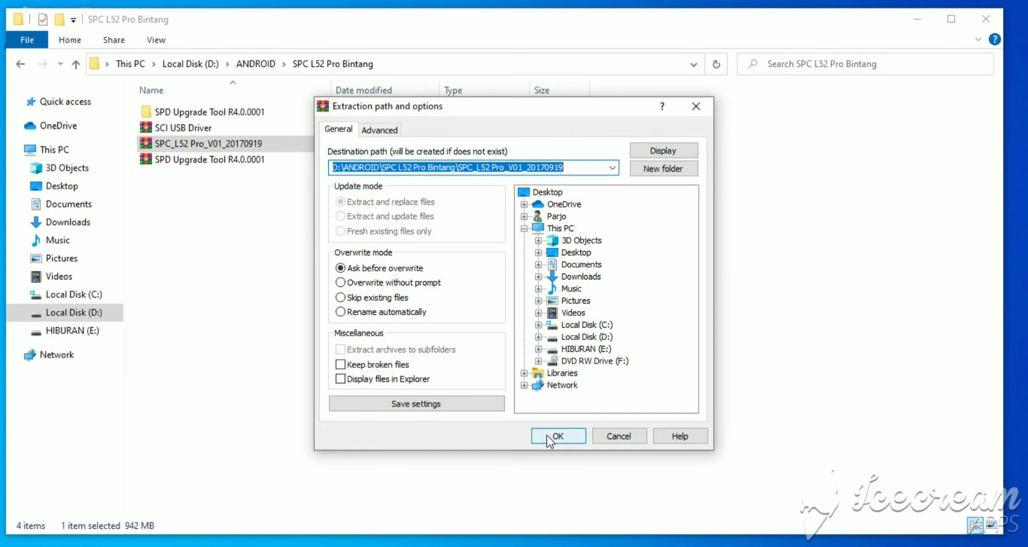
{"action": "left_click", "coordinate": [547, 436]}
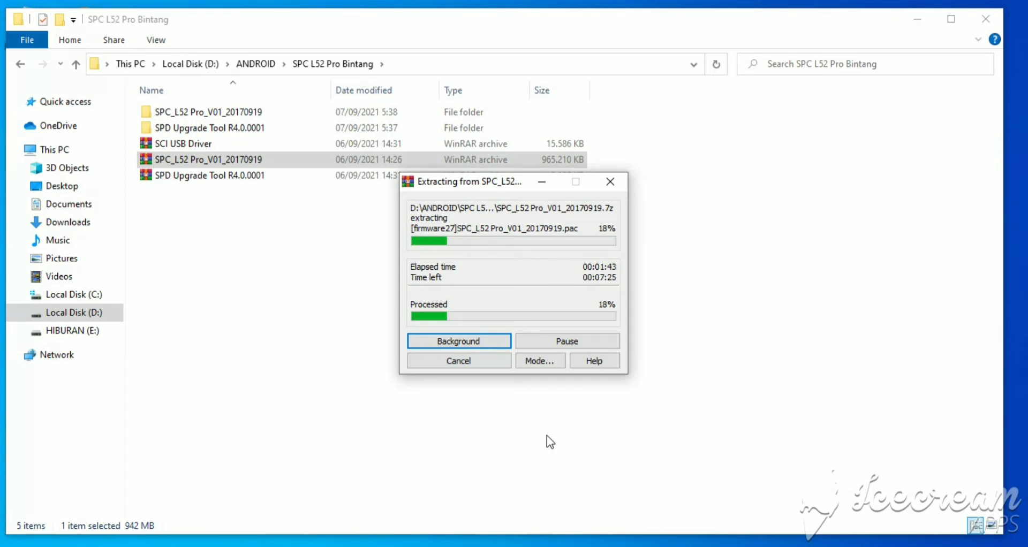
Extract the SCI USB Driver archive into its own folder inside SPC L52 Pro Bintang.
{"action": "right_click", "coordinate": [222, 146]}
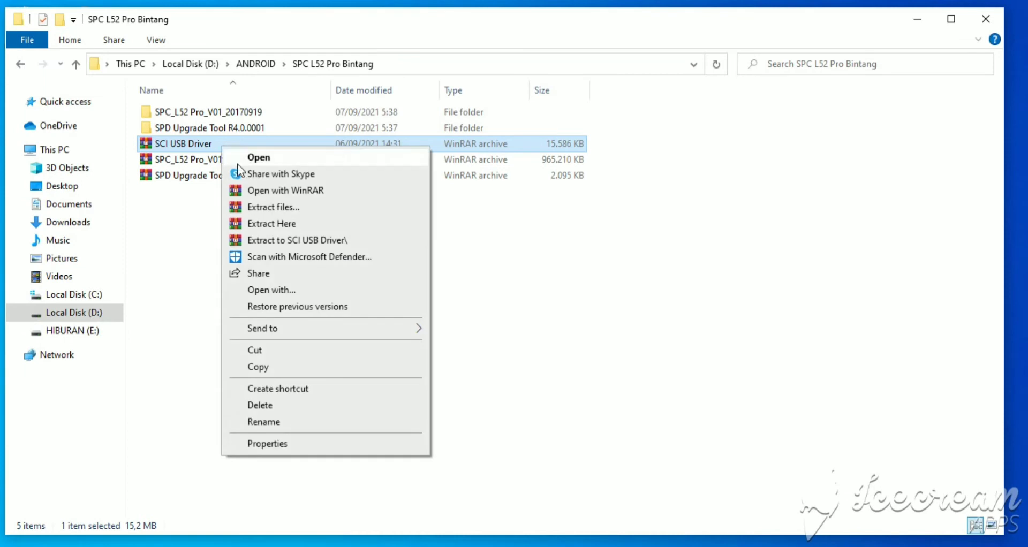
{"action": "left_click", "coordinate": [254, 208]}
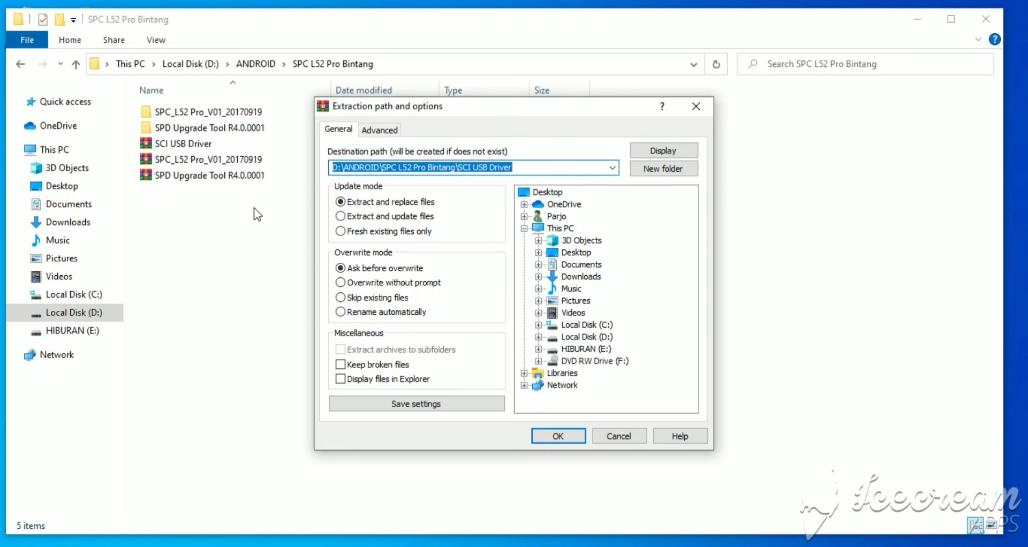
{"action": "left_click", "coordinate": [556, 437]}
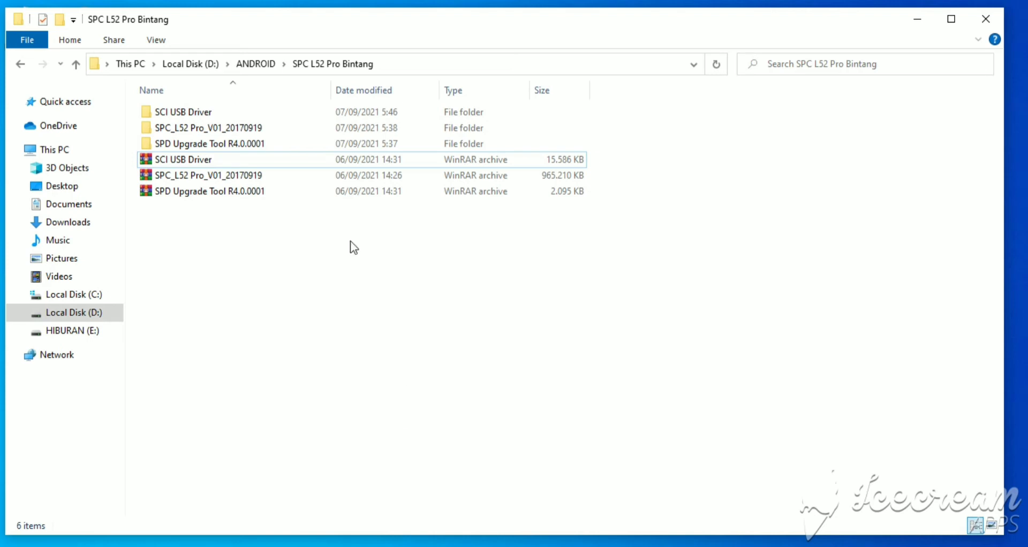
Look up the DPInst installer in the x86 folder of SCI-android-usb-driver-jungo-v4 and return to its parent folder.
{"action": "left_click", "coordinate": [192, 110]}
{"action": "double_click", "coordinate": [192, 110]}
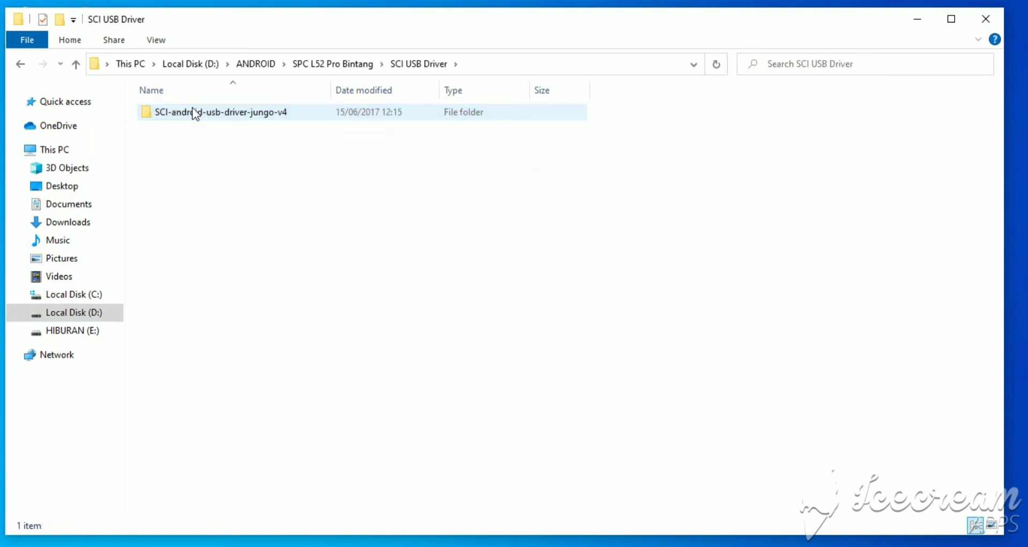
{"action": "double_click", "coordinate": [191, 108]}
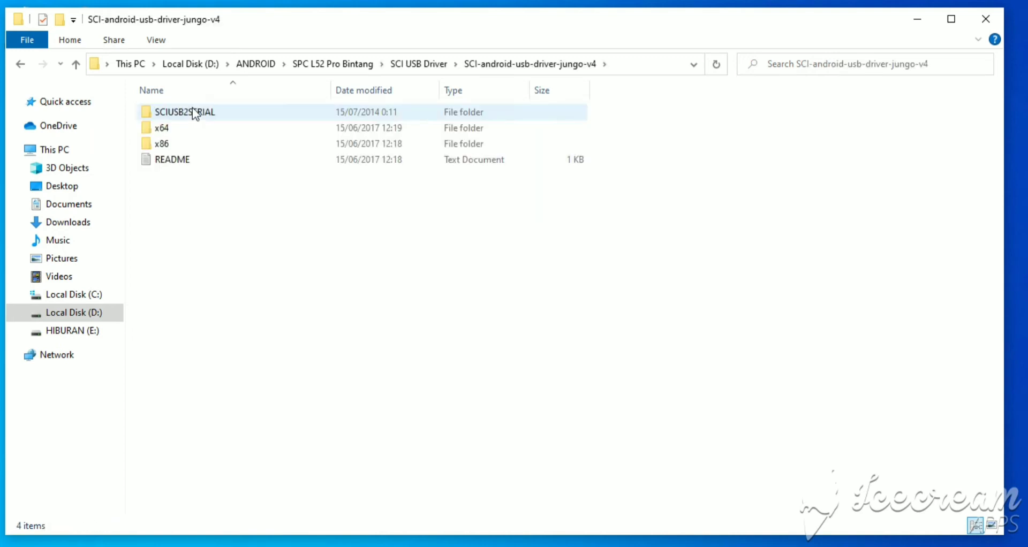
{"action": "left_click", "coordinate": [162, 149]}
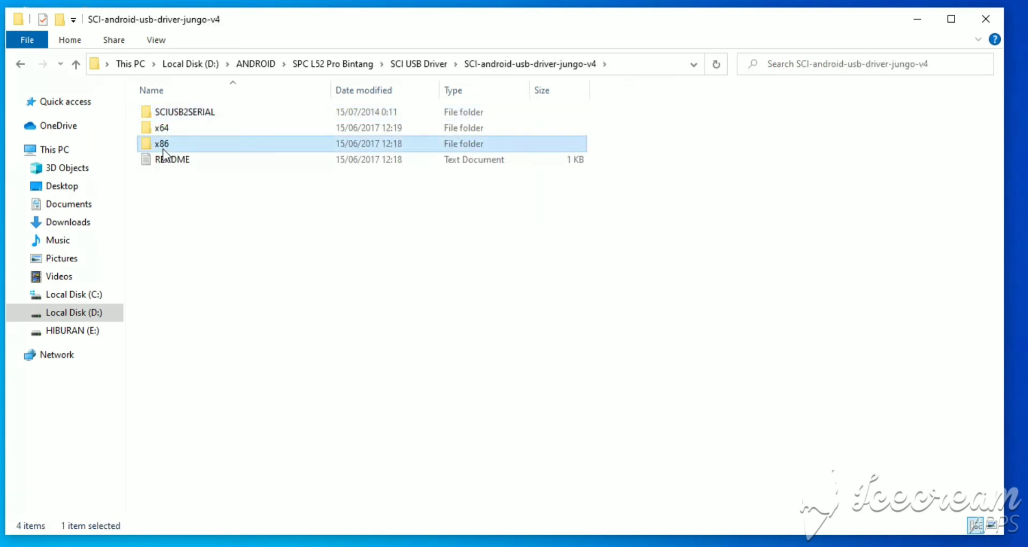
{"action": "double_click", "coordinate": [163, 149]}
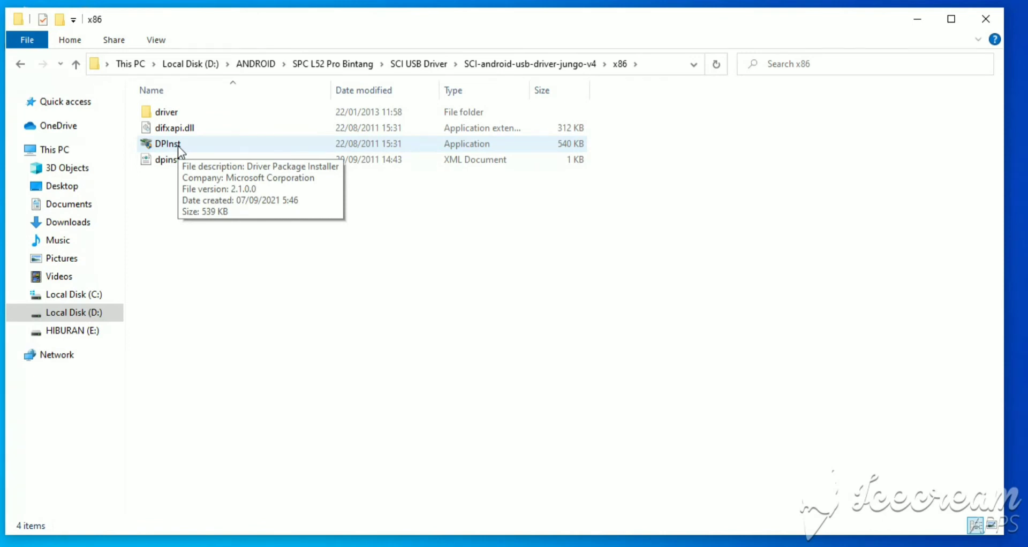
{"action": "left_click", "coordinate": [20, 65]}
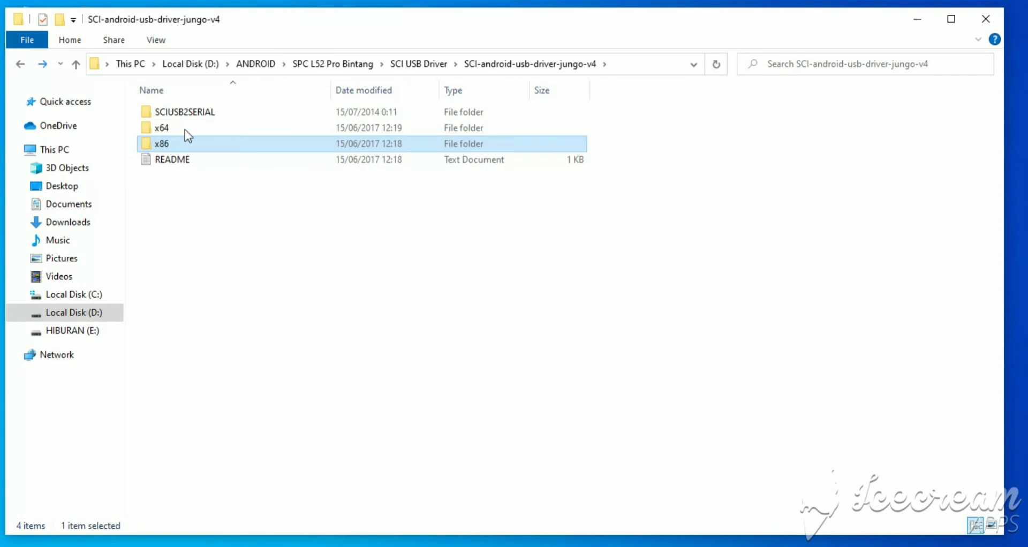
Look up the DPInst installer in the x86 folder of SCIUSB2SERIAL and return to the SPC L52 Pro Bintang folder.
{"action": "left_click", "coordinate": [187, 112]}
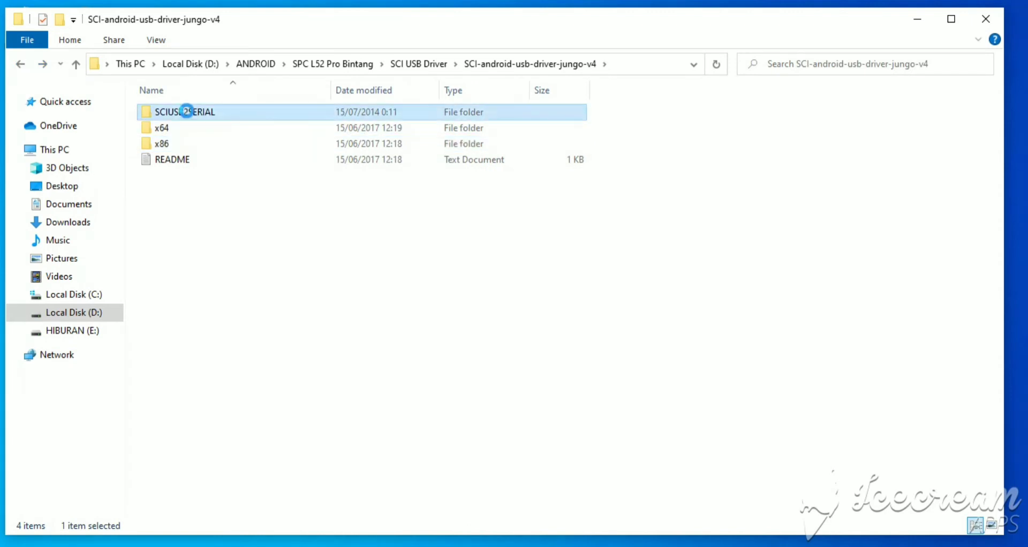
{"action": "double_click", "coordinate": [187, 112]}
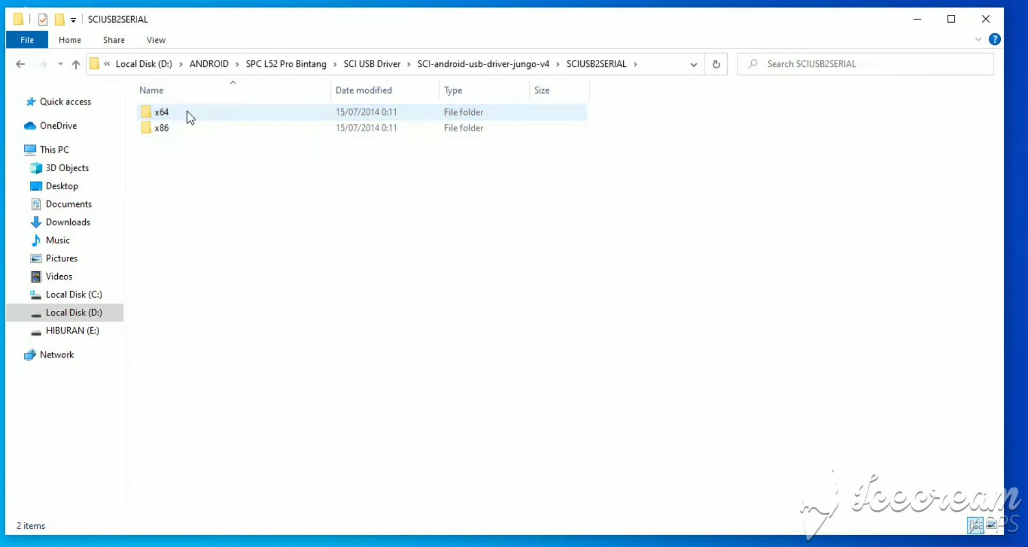
{"action": "double_click", "coordinate": [167, 131]}
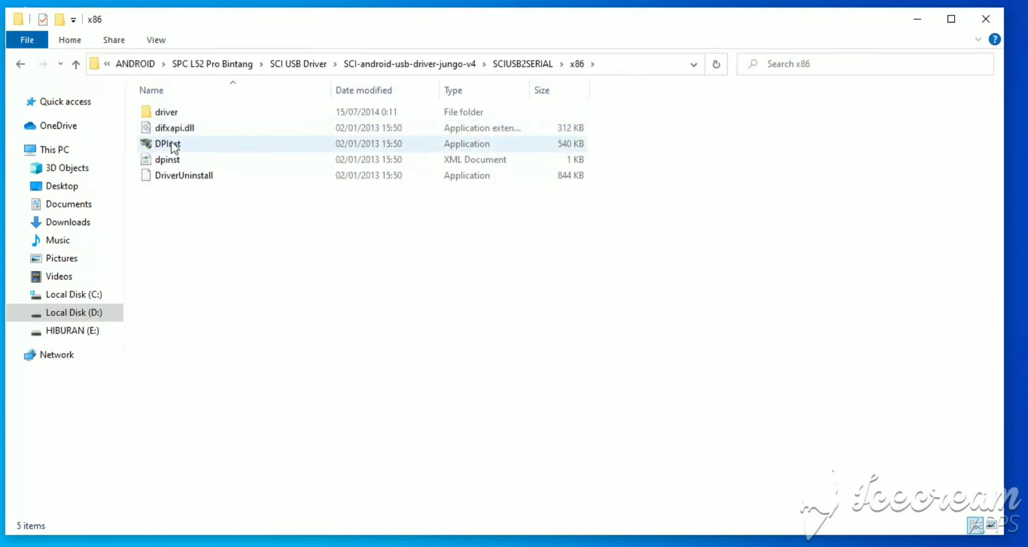
{"action": "left_click", "coordinate": [22, 64]}
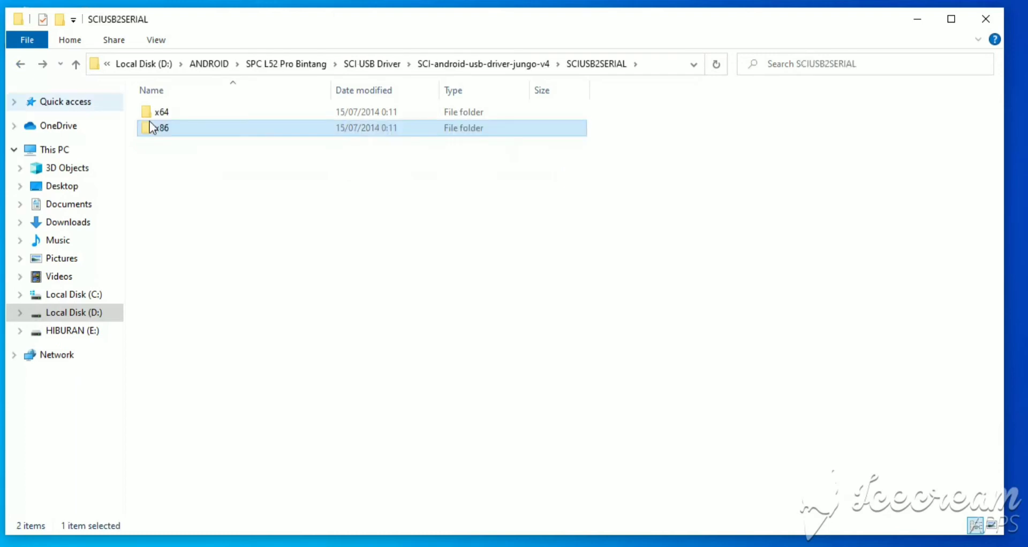
{"action": "left_click", "coordinate": [24, 65]}
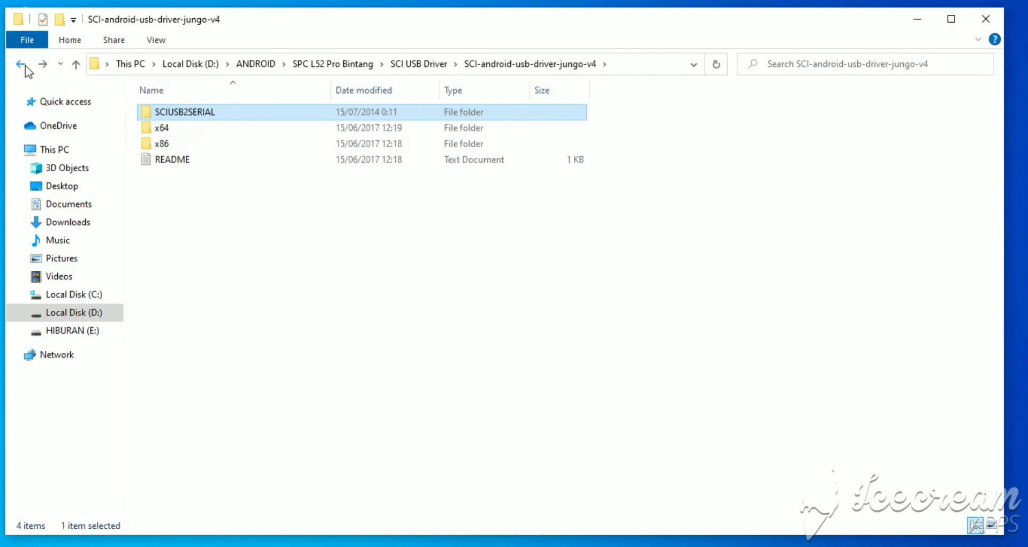
{"action": "left_click", "coordinate": [25, 65]}
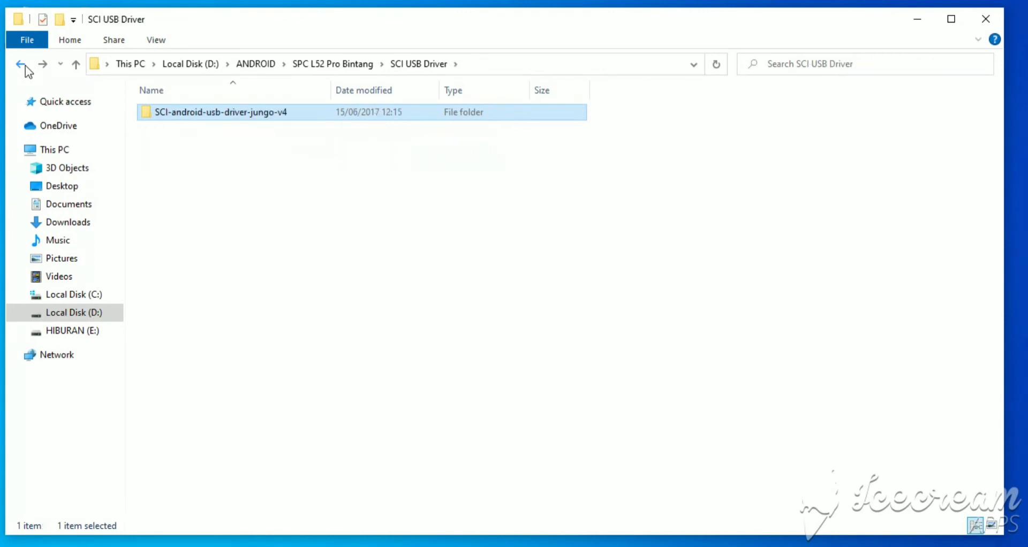
{"action": "left_click", "coordinate": [24, 65]}
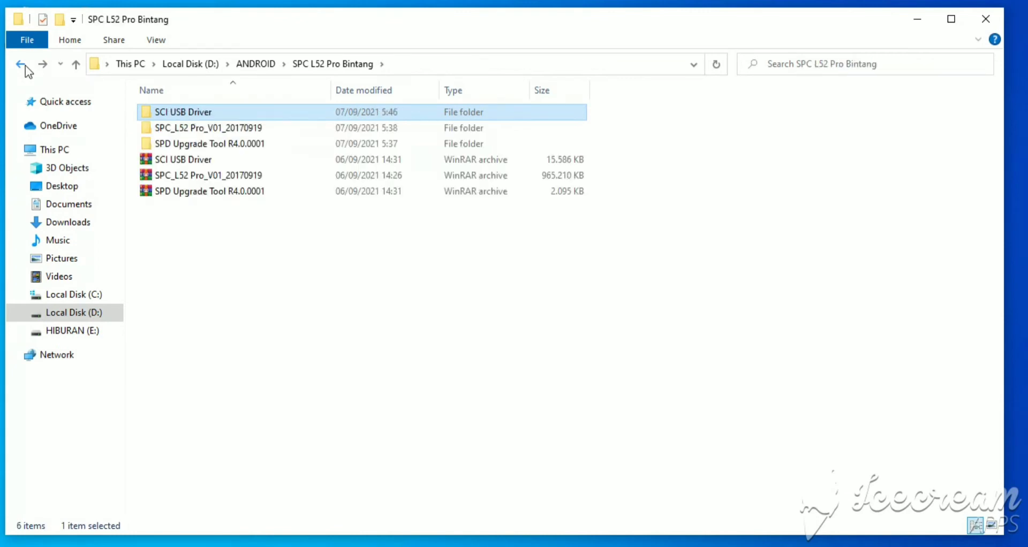
Launch the ResearchDownload application from the extracted SPD_Upgrade_Tool_R4.0.0001 folder.
{"action": "double_click", "coordinate": [180, 145]}
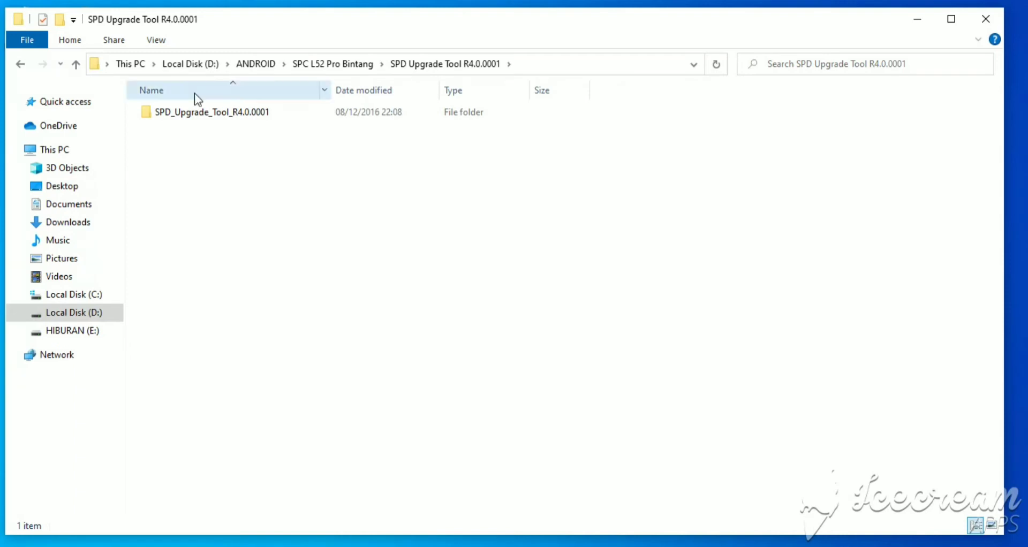
{"action": "double_click", "coordinate": [192, 112]}
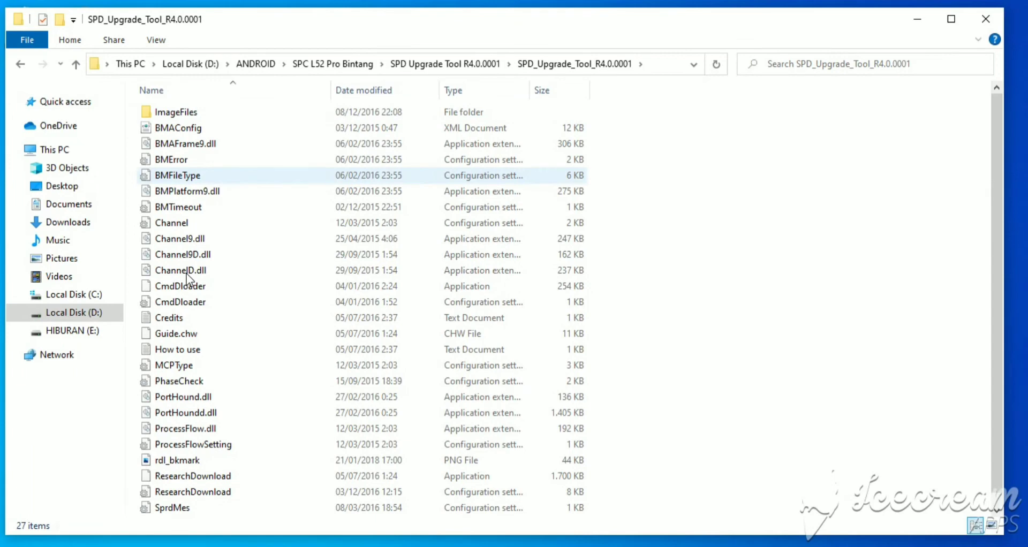
{"action": "double_click", "coordinate": [192, 476]}
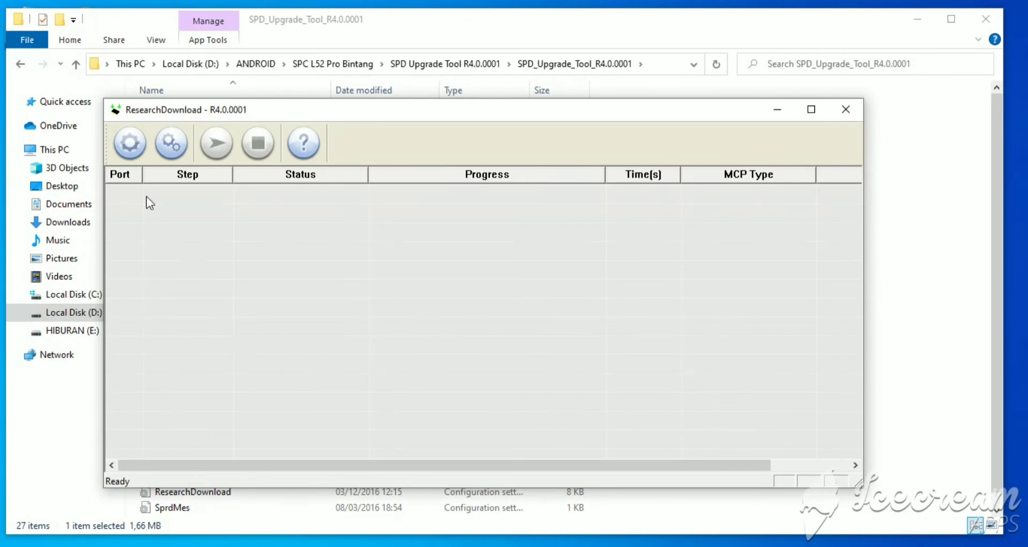
Load the packet file [firmware27]SPC_L52 Pro_V01_20170919.pac from the SPC_L52 Pro_V01_20170919 folder into ResearchDownload.
{"action": "left_click", "coordinate": [140, 153]}
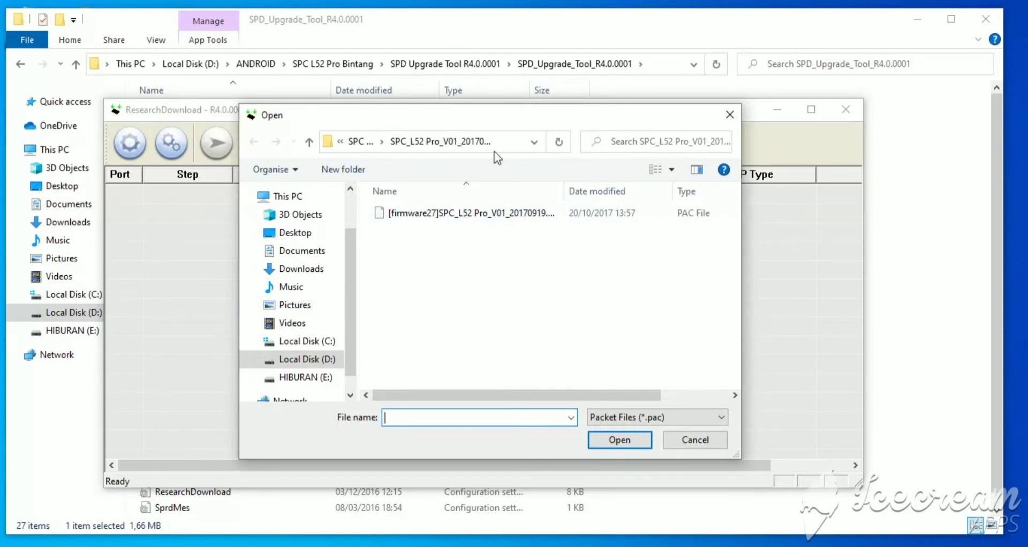
{"action": "left_click", "coordinate": [539, 141]}
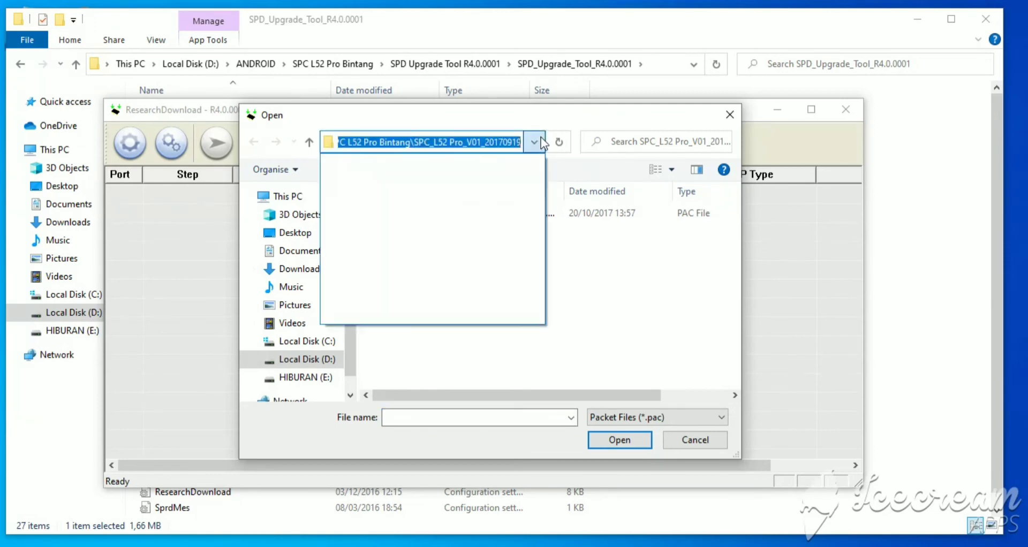
{"action": "left_click", "coordinate": [541, 138]}
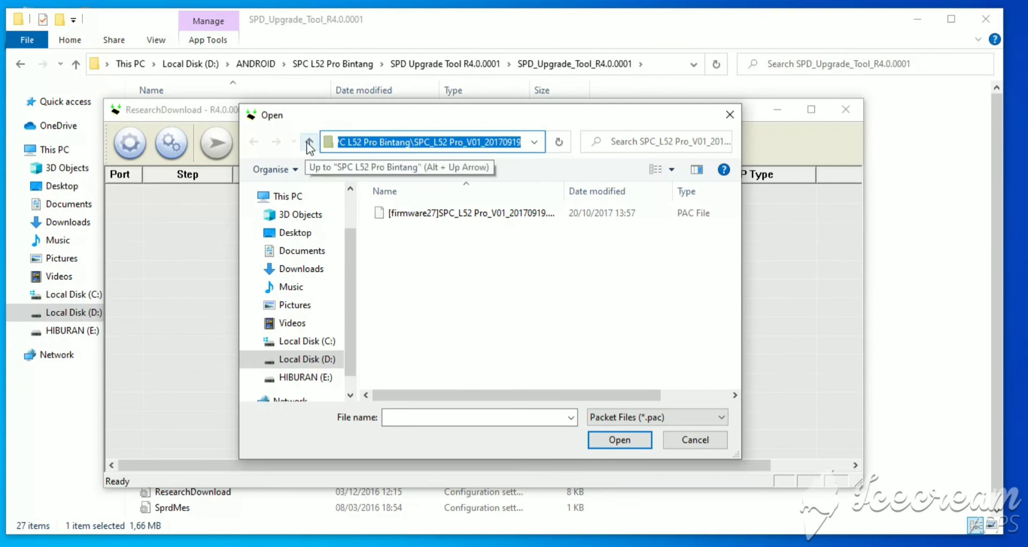
{"action": "left_click", "coordinate": [309, 142]}
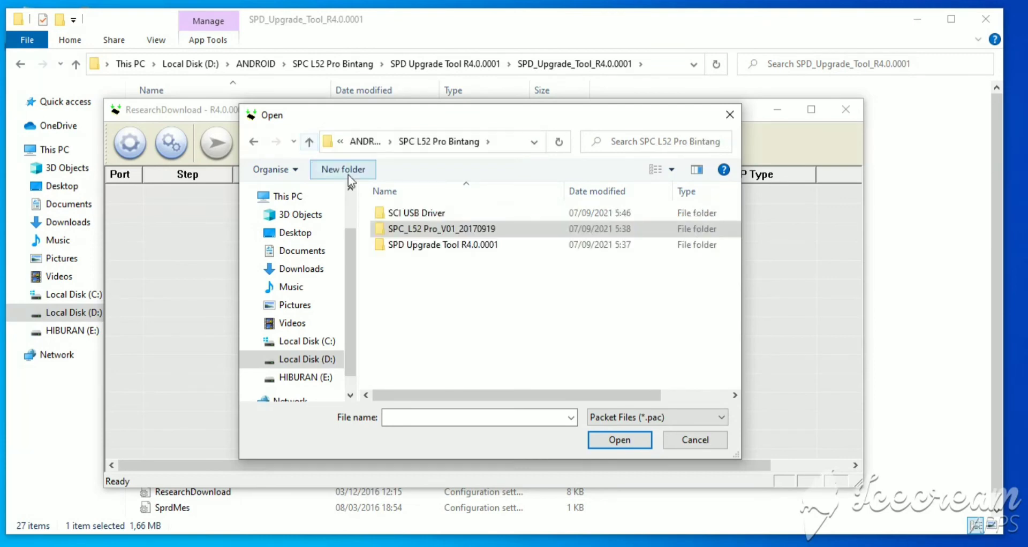
{"action": "double_click", "coordinate": [412, 226]}
{"action": "left_click", "coordinate": [419, 215]}
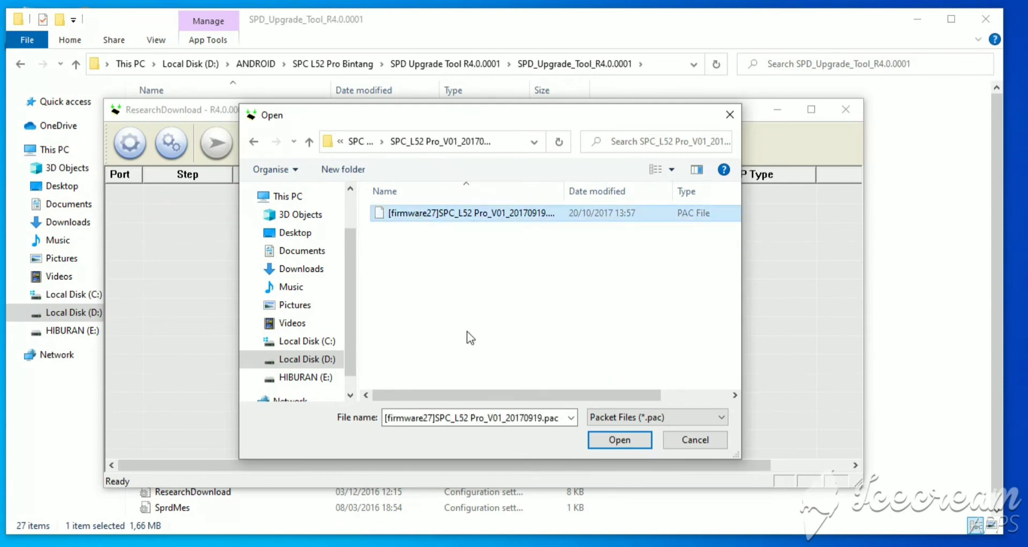
{"action": "left_click", "coordinate": [614, 445]}
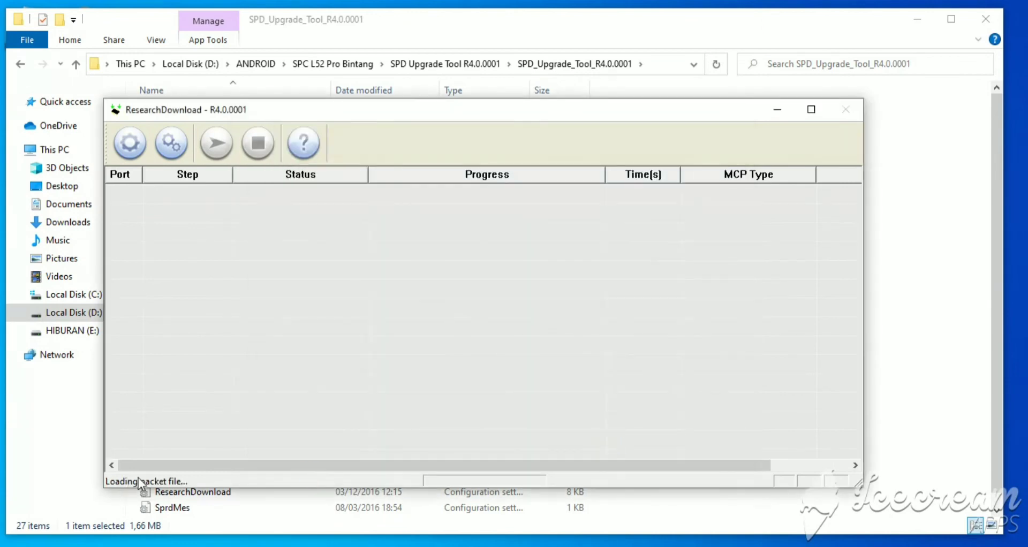